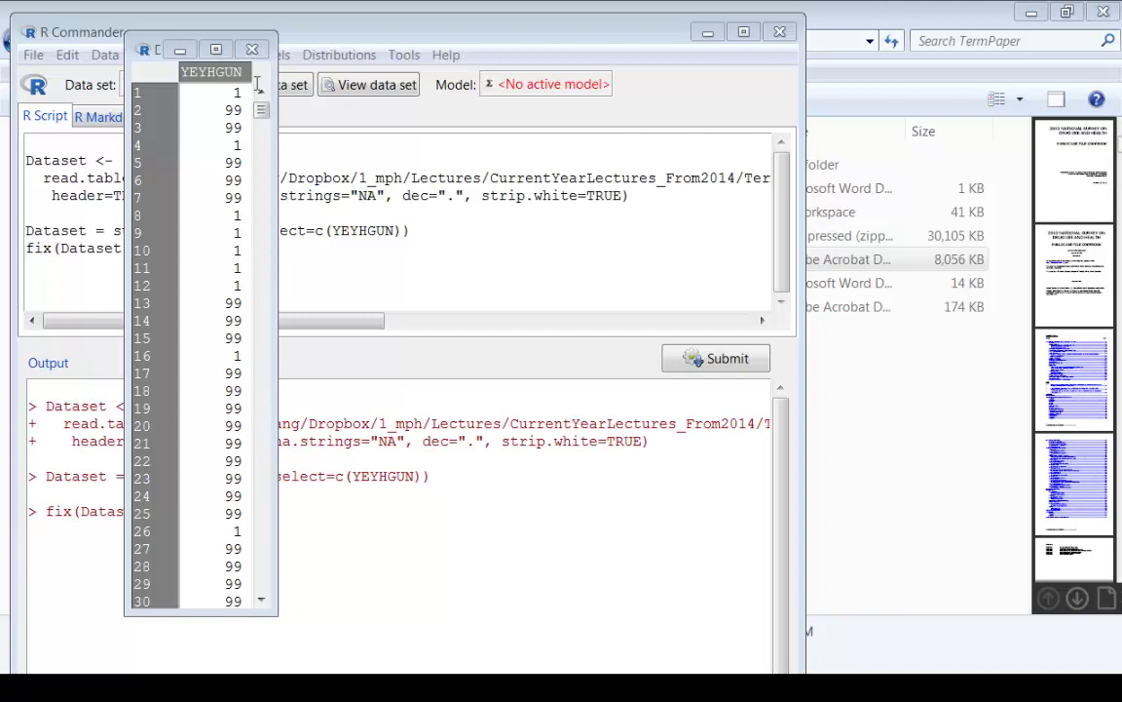
Start recoding YEYHGUN into a new factor named 'variable' in the Recode Variables dialog.
{"action": "left_click", "coordinate": [252, 51]}
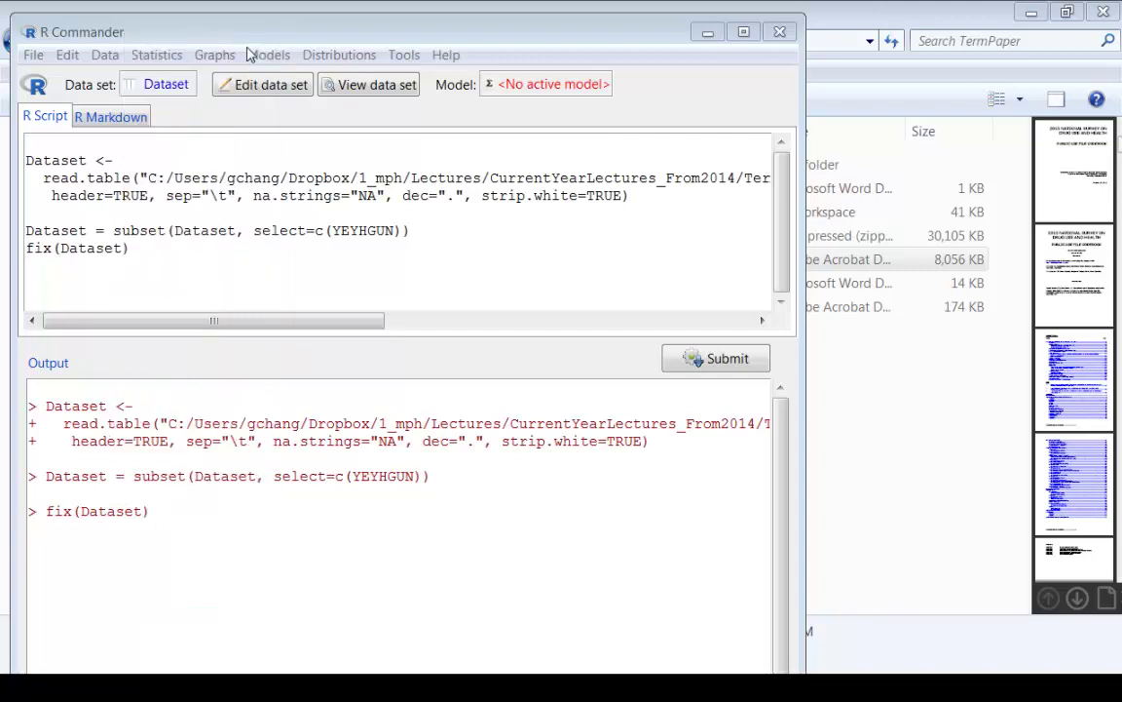
{"action": "left_click", "coordinate": [104, 56]}
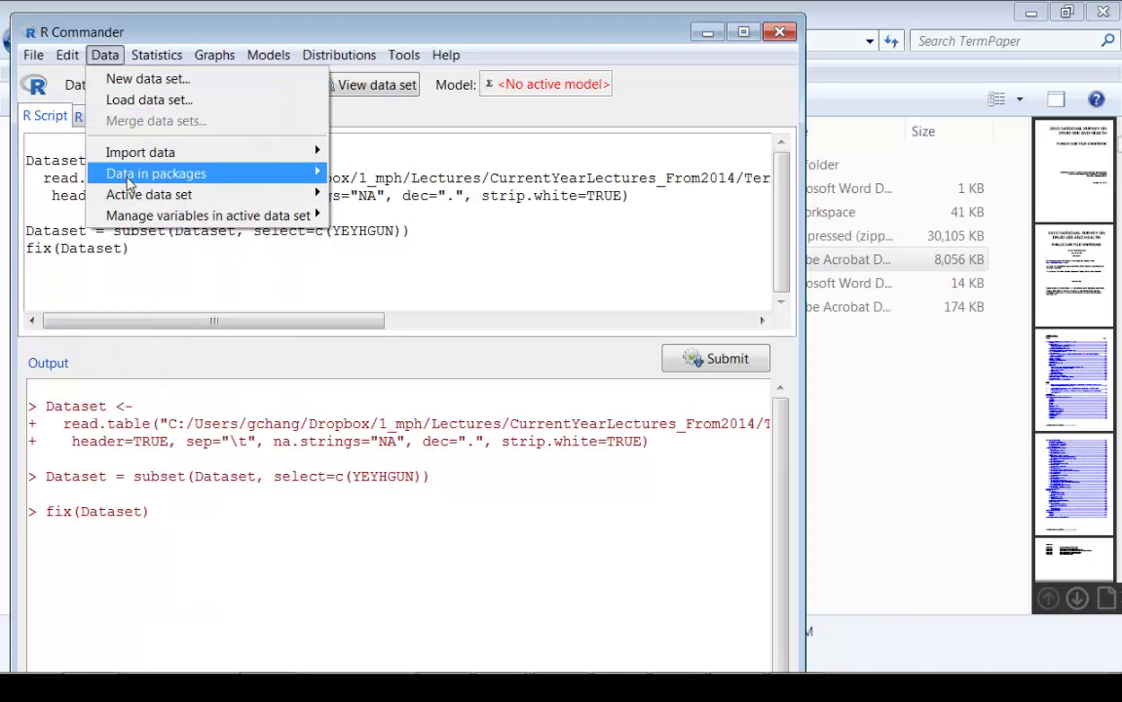
{"action": "mouse_move", "coordinate": [207, 216]}
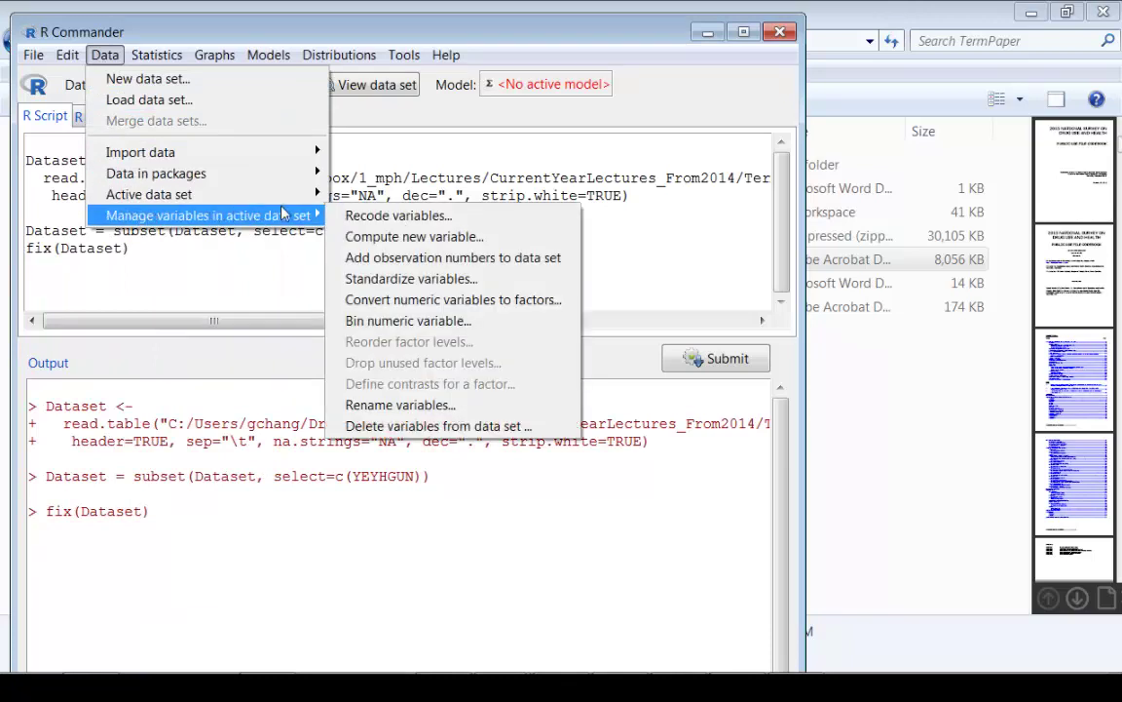
{"action": "left_click", "coordinate": [376, 216]}
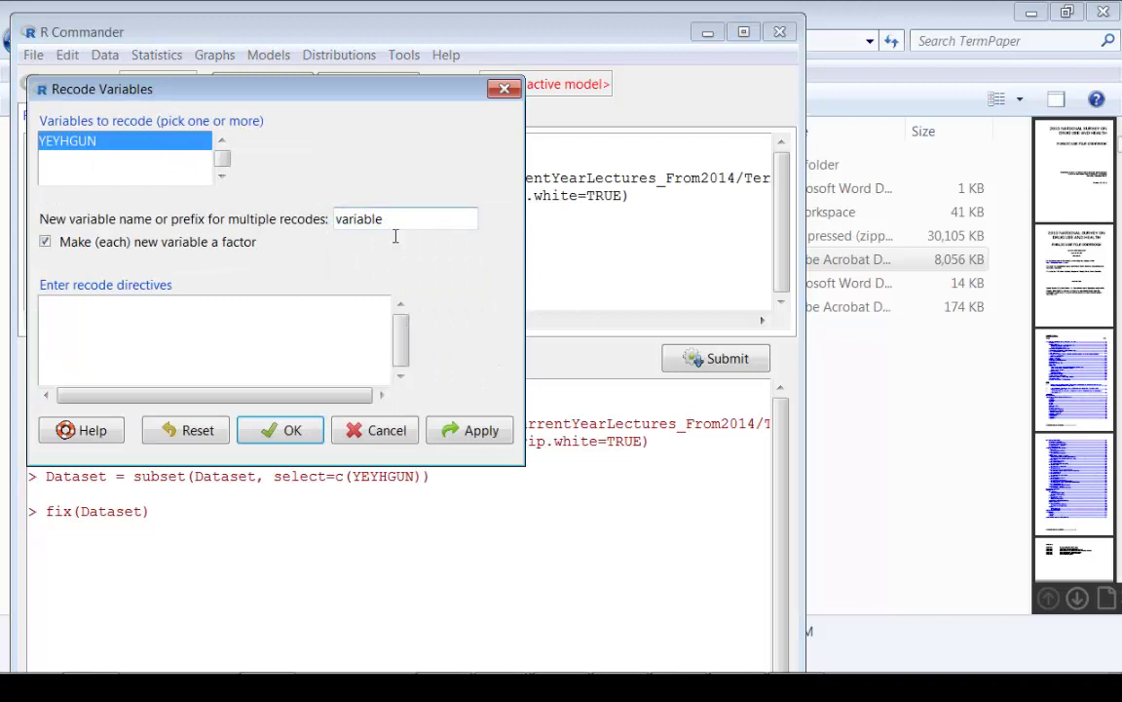
{"action": "left_click", "coordinate": [401, 227]}
{"action": "left_click", "coordinate": [67, 311]}
Enter recode directives 1=1, 2:3=2, 4:5=3 and 85:99=NA on separate lines.
{"action": "type", "text": "1"}
{"action": "type", "text": "="}
{"action": "type", "text": "1 "}
{"action": "type", "text": "2"}
{"action": "type", "text": ":"}
{"action": "type", "text": "3="}
{"action": "type", "text": "2"}
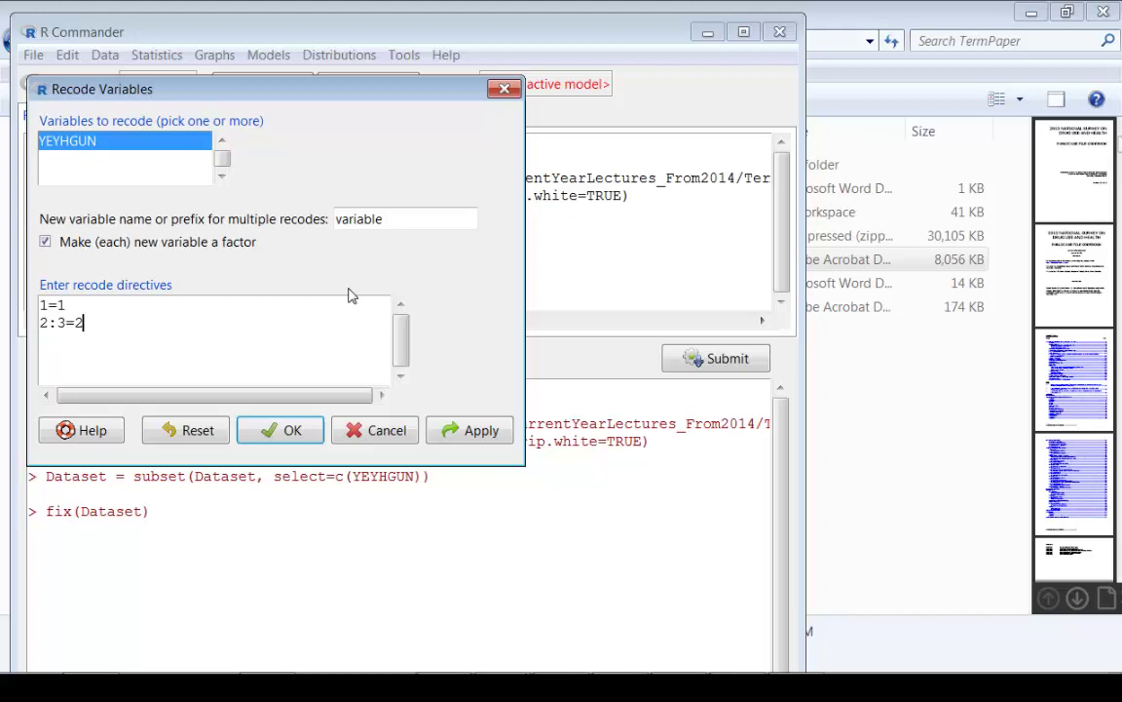
{"action": "key", "text": "Return"}
{"action": "type", "text": "4"}
{"action": "type", "text": ":5="}
{"action": "type", "text": "3"}
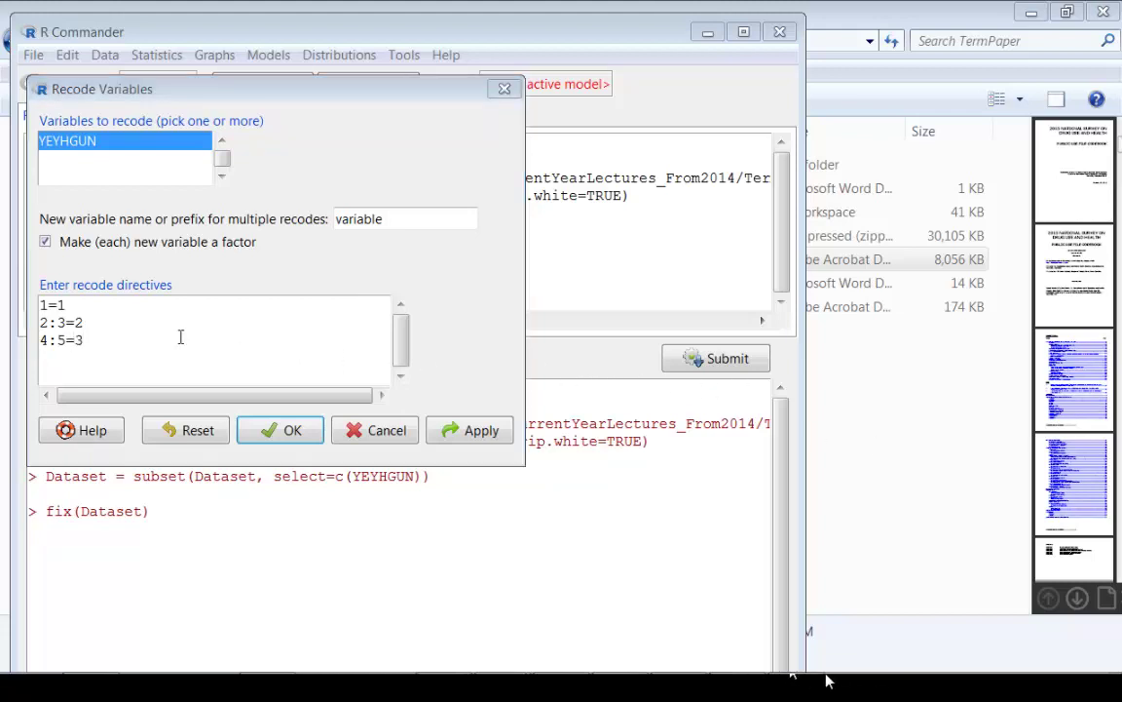
{"action": "left_click", "coordinate": [139, 354]}
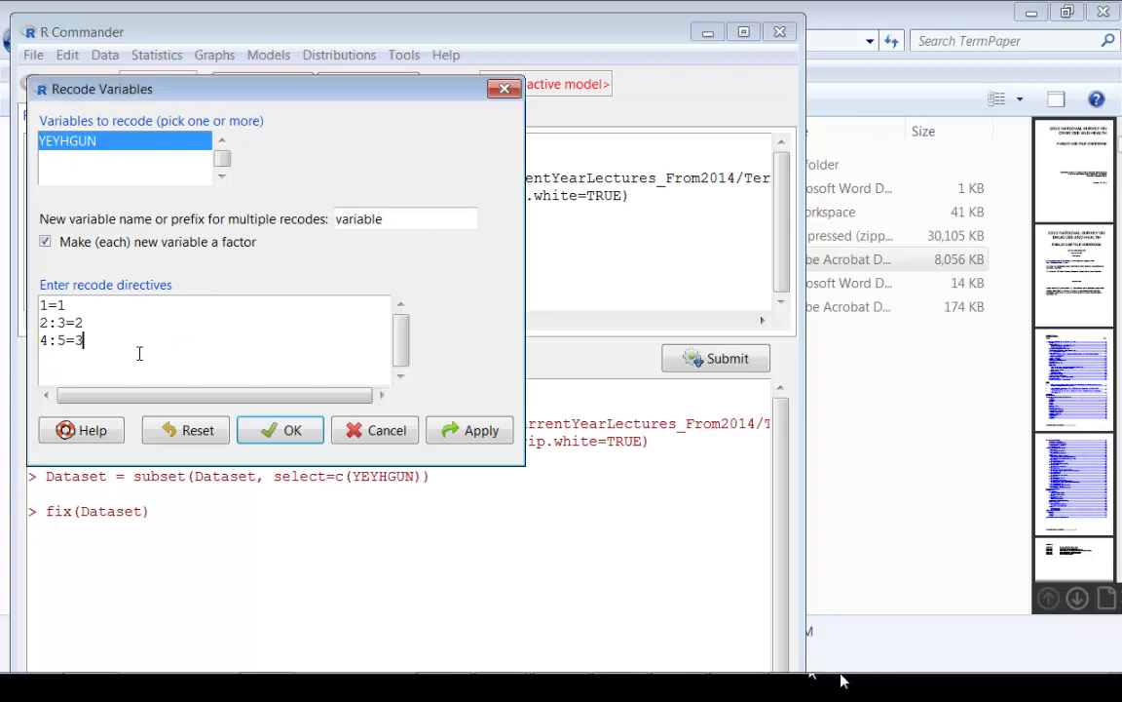
{"action": "key", "text": "Return"}
{"action": "type", "text": "85"}
{"action": "type", "text": ":99"}
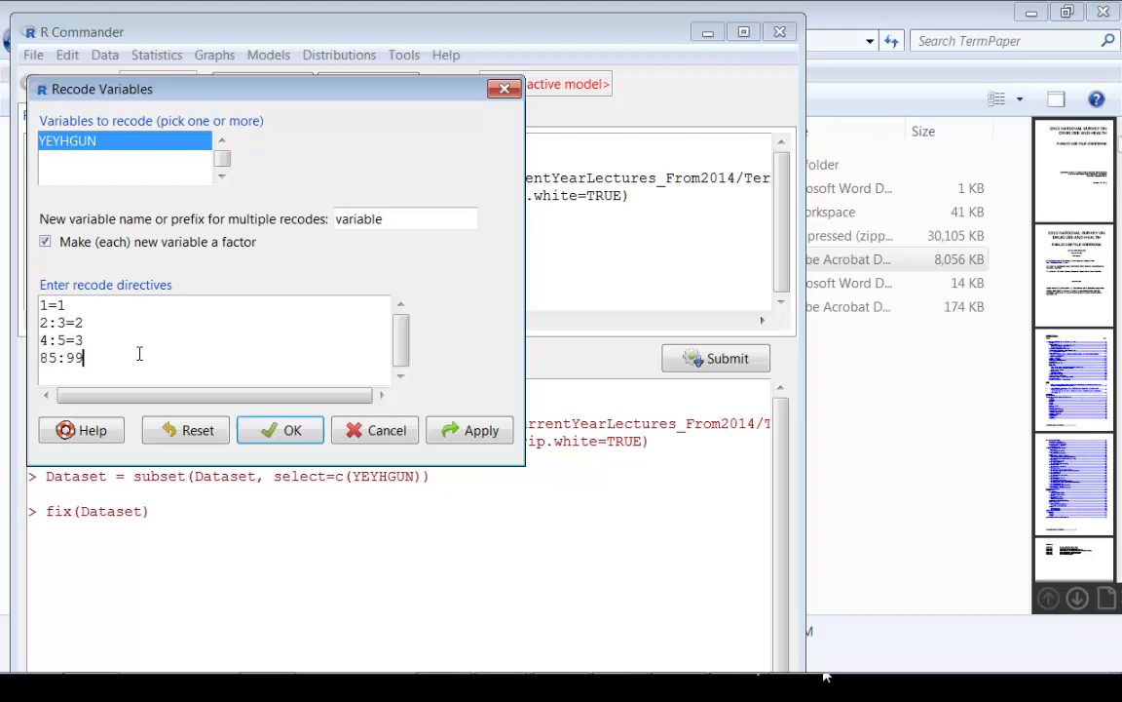
{"action": "type", "text": "=N"}
{"action": "type", "text": "A"}
Put quotes around the first two new values, making 1="1" and 2:3="2".
{"action": "left_click", "coordinate": [58, 305]}
{"action": "type", "text": "\""}
{"action": "key", "text": "Right"}
{"action": "type", "text": "\""}
{"action": "key", "text": "Down"}
{"action": "key", "text": "Left"}
{"action": "type", "text": "\""}
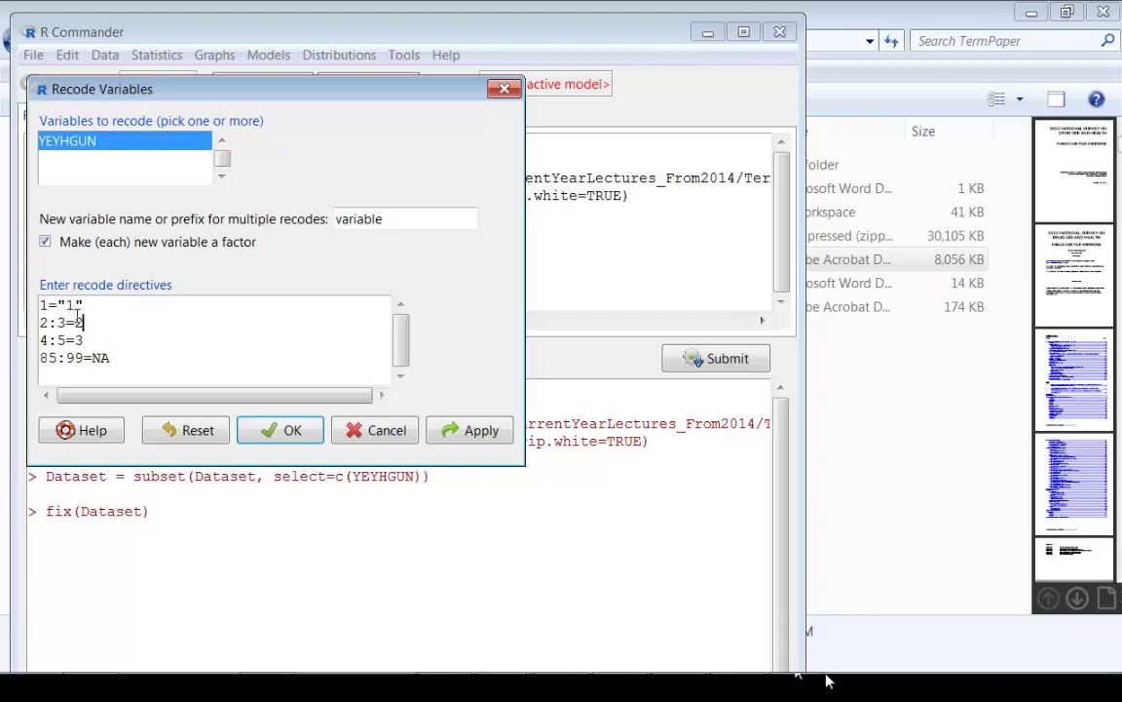
{"action": "key", "text": "Right"}
{"action": "type", "text": "\"2"}
{"action": "type", "text": "\""}
Quote the third rule's value as "3" and keep the new variable a factor.
{"action": "key", "text": "Down"}
{"action": "key", "text": "Left"}
{"action": "type", "text": "\"1"}
{"action": "type", "text": "\""}
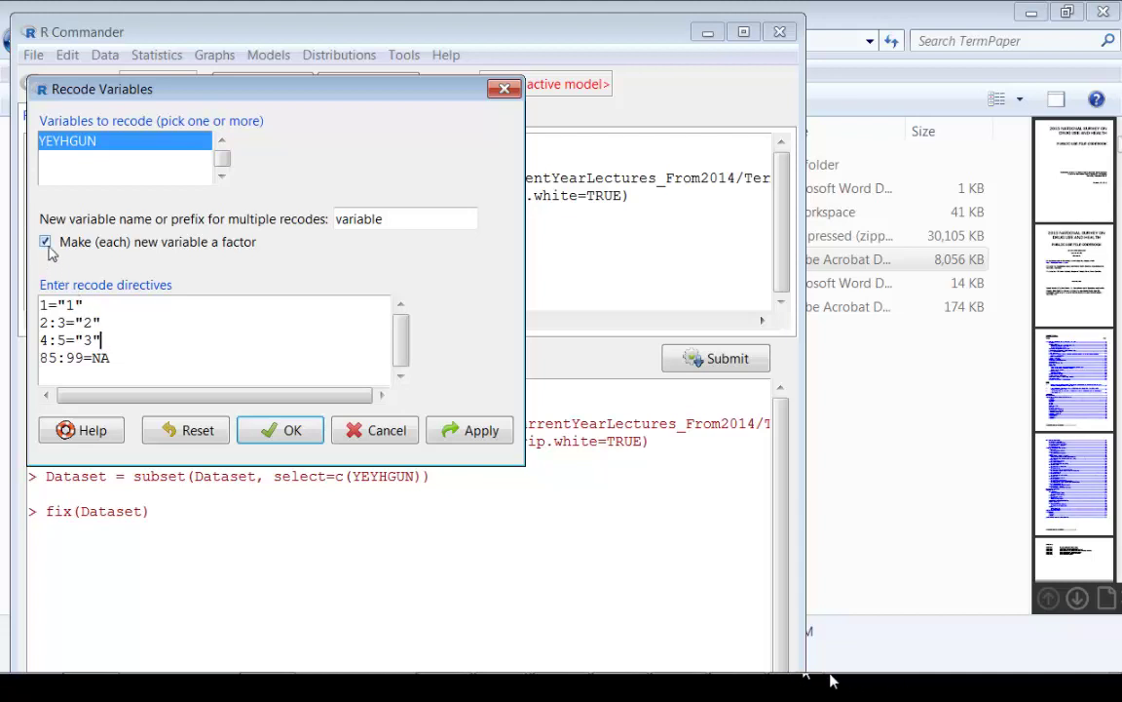
{"action": "left_click", "coordinate": [45, 243]}
{"action": "left_click", "coordinate": [46, 243]}
Run the recode and compare the new 'variable' column with YEYHGUN in the data viewer.
{"action": "left_click", "coordinate": [283, 430]}
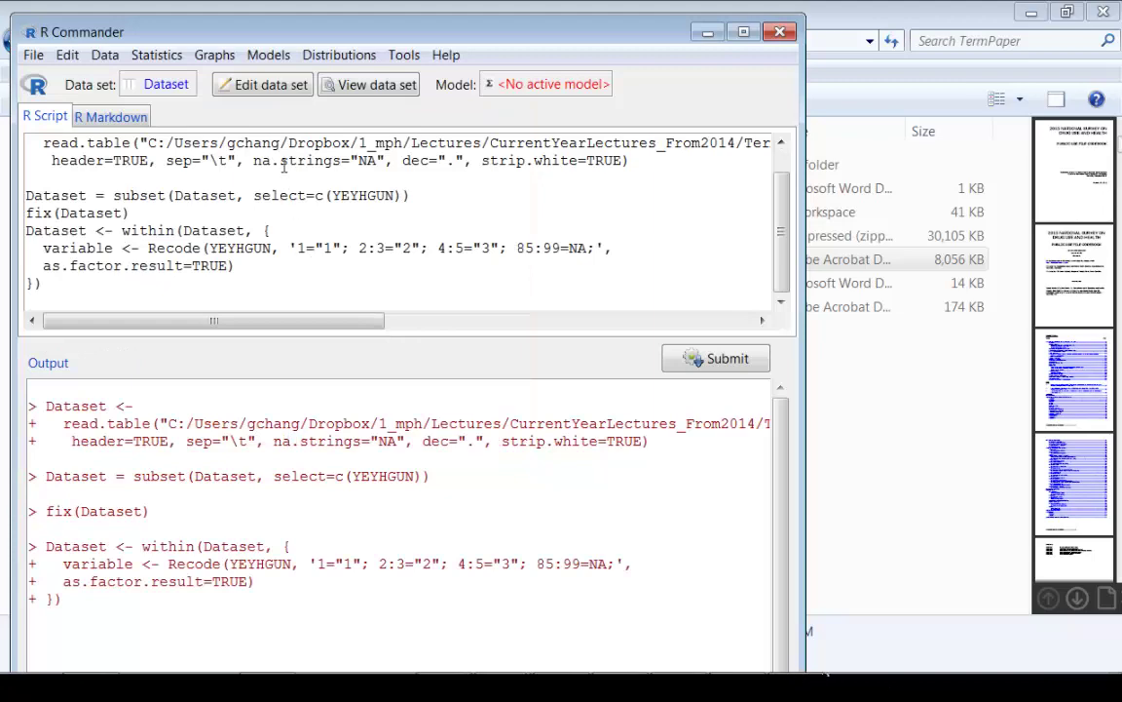
{"action": "left_click", "coordinate": [356, 88]}
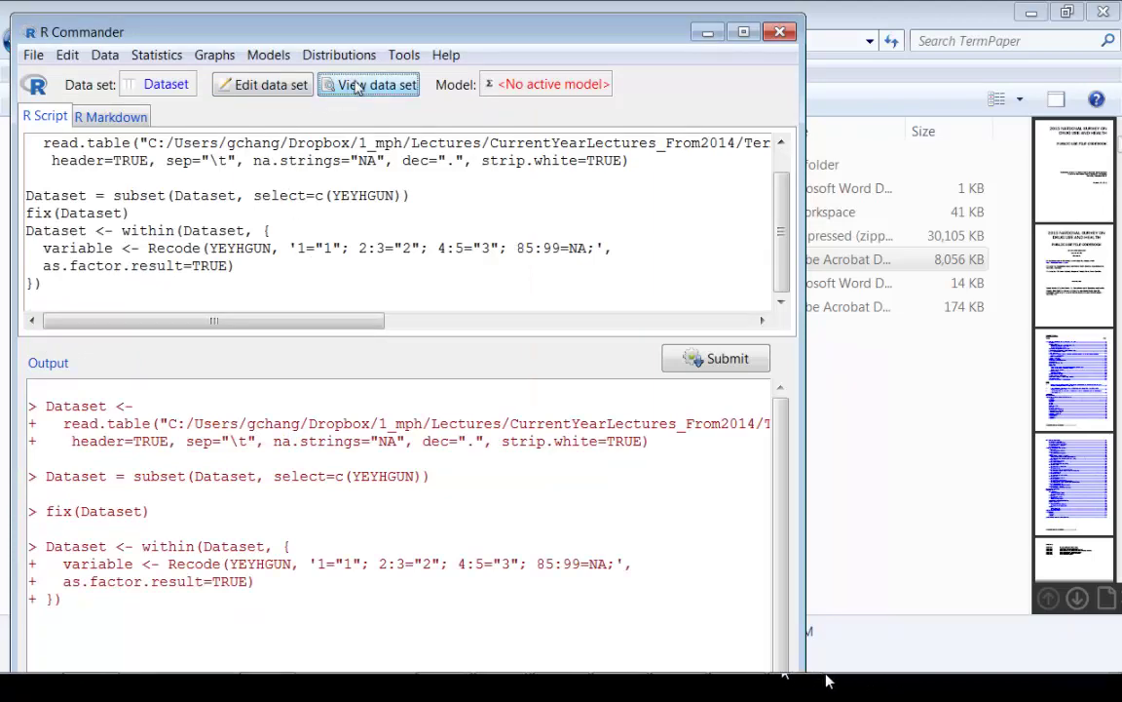
{"action": "left_click", "coordinate": [710, 193]}
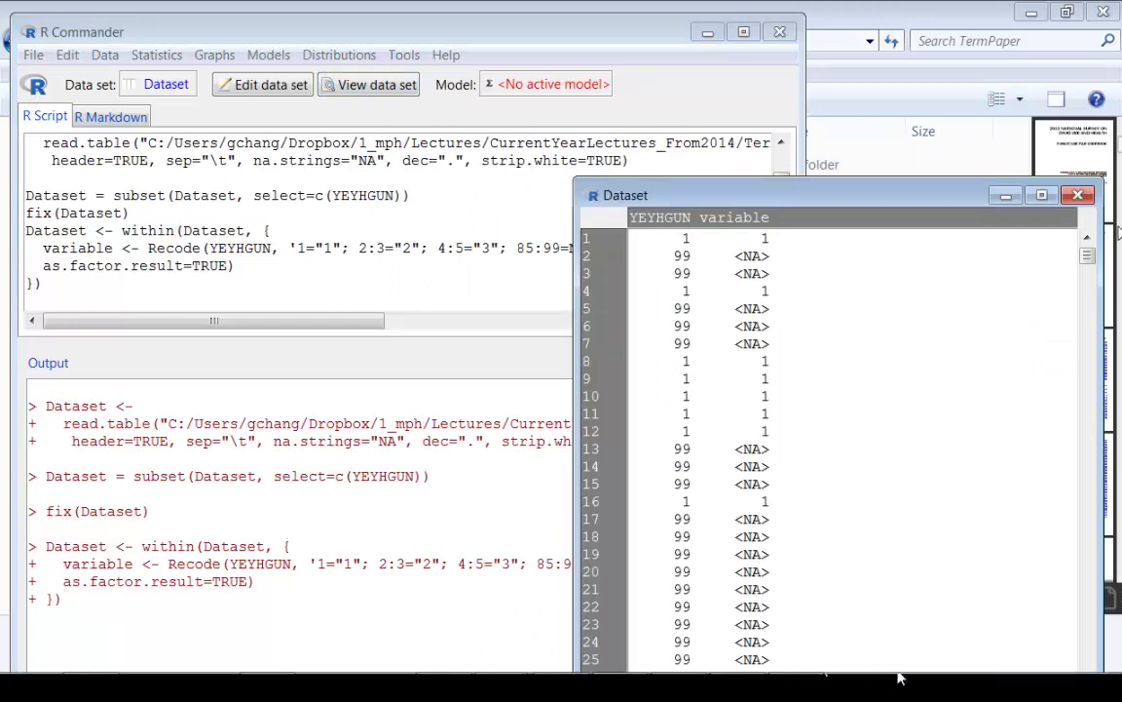
{"action": "left_click", "coordinate": [1077, 195]}
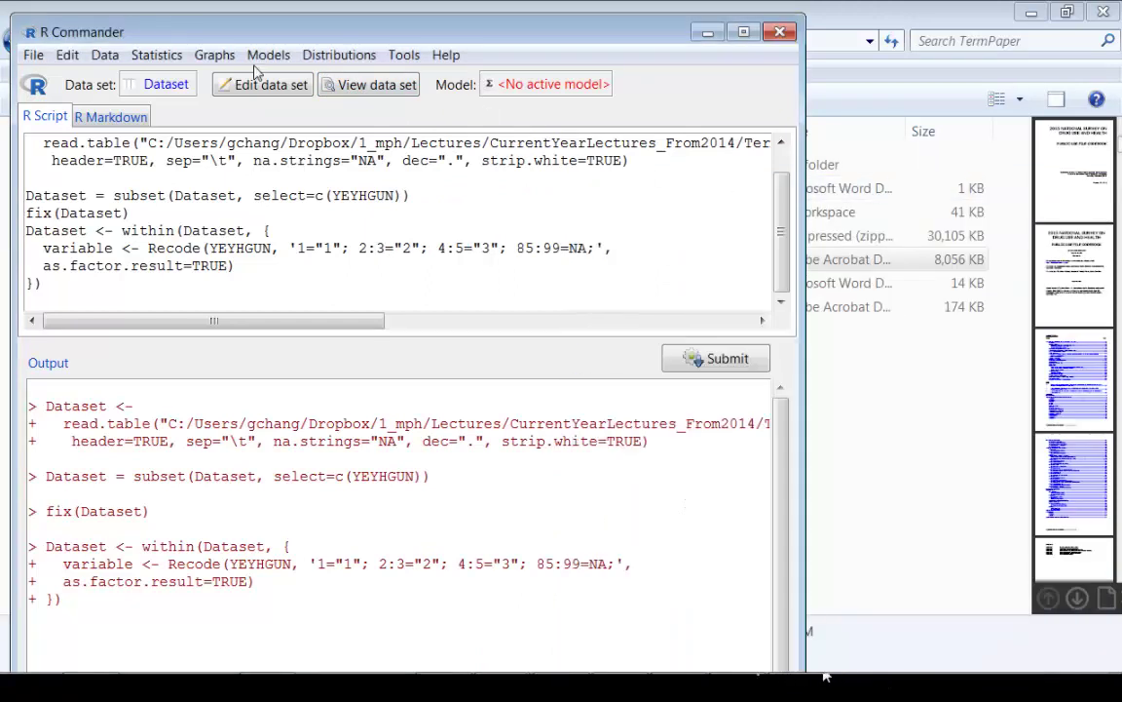
Draw a bar graph of the new factor 'variable'.
{"action": "left_click", "coordinate": [215, 56]}
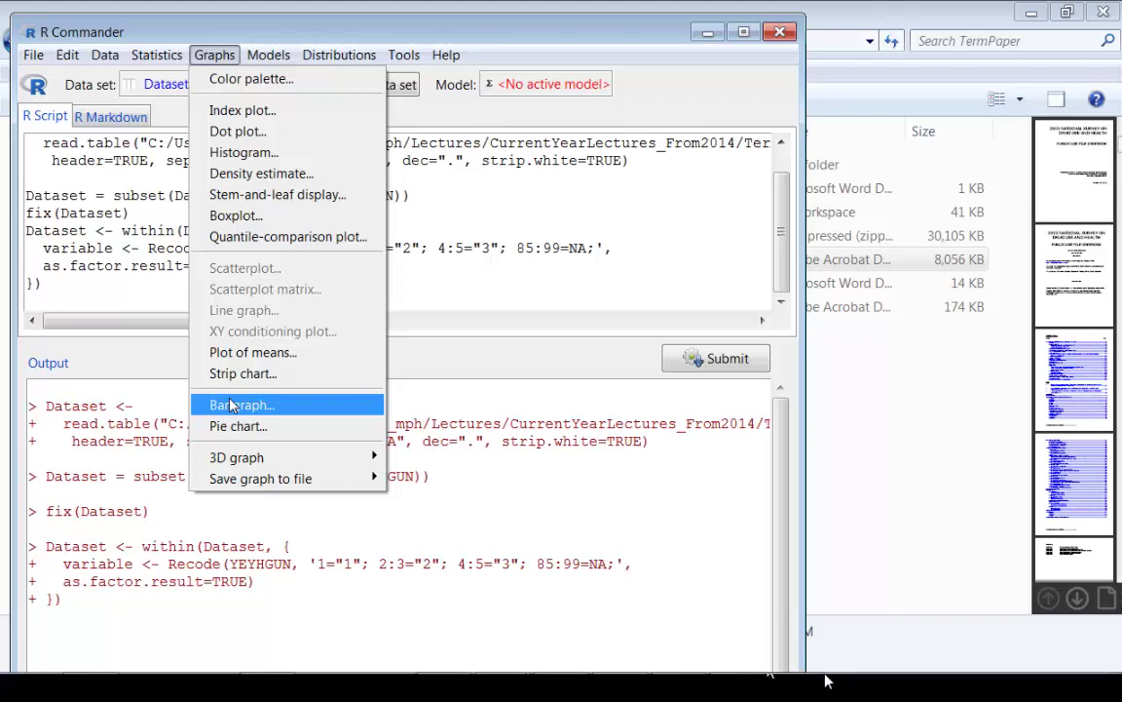
{"action": "left_click", "coordinate": [232, 404]}
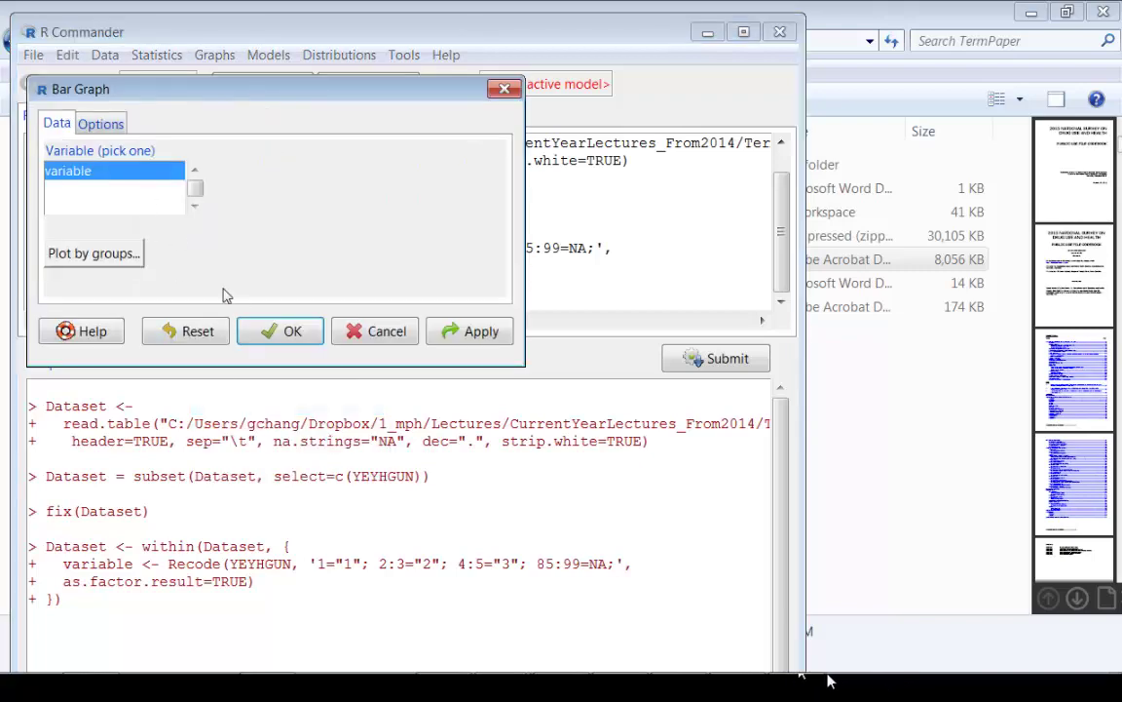
{"action": "left_click", "coordinate": [250, 329]}
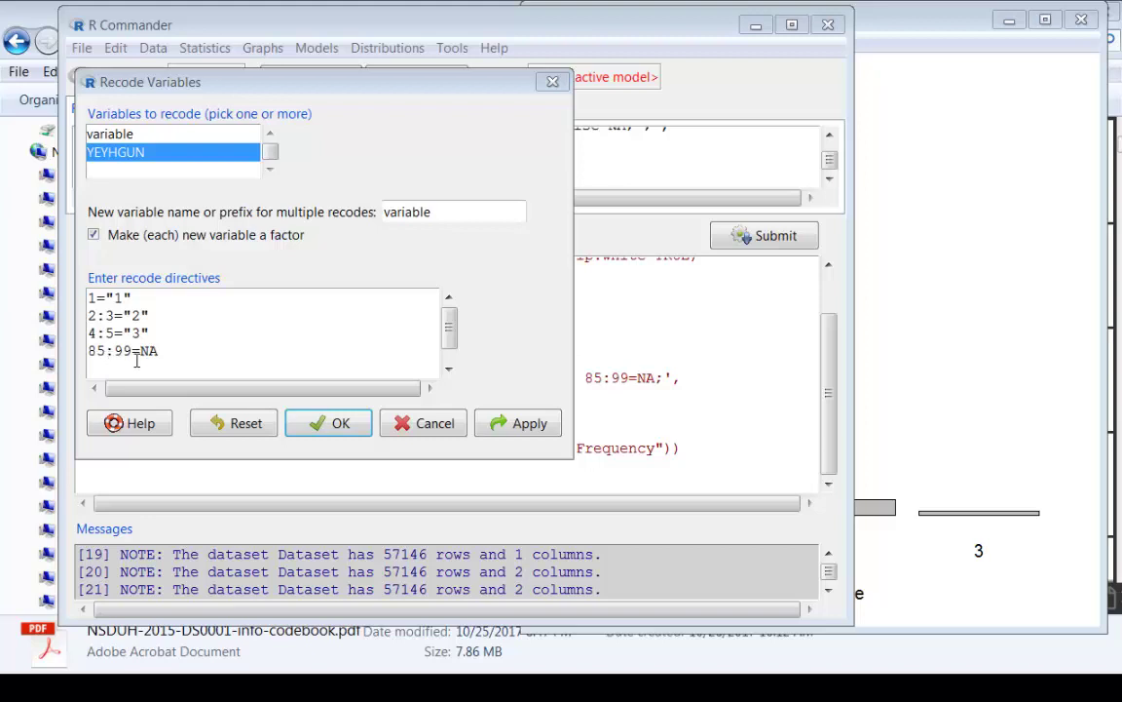
Replace 85:99 in the last rule with else, giving else=NA.
{"action": "left_click_drag", "start_coordinate": [132, 353], "coordinate": [96, 366]}
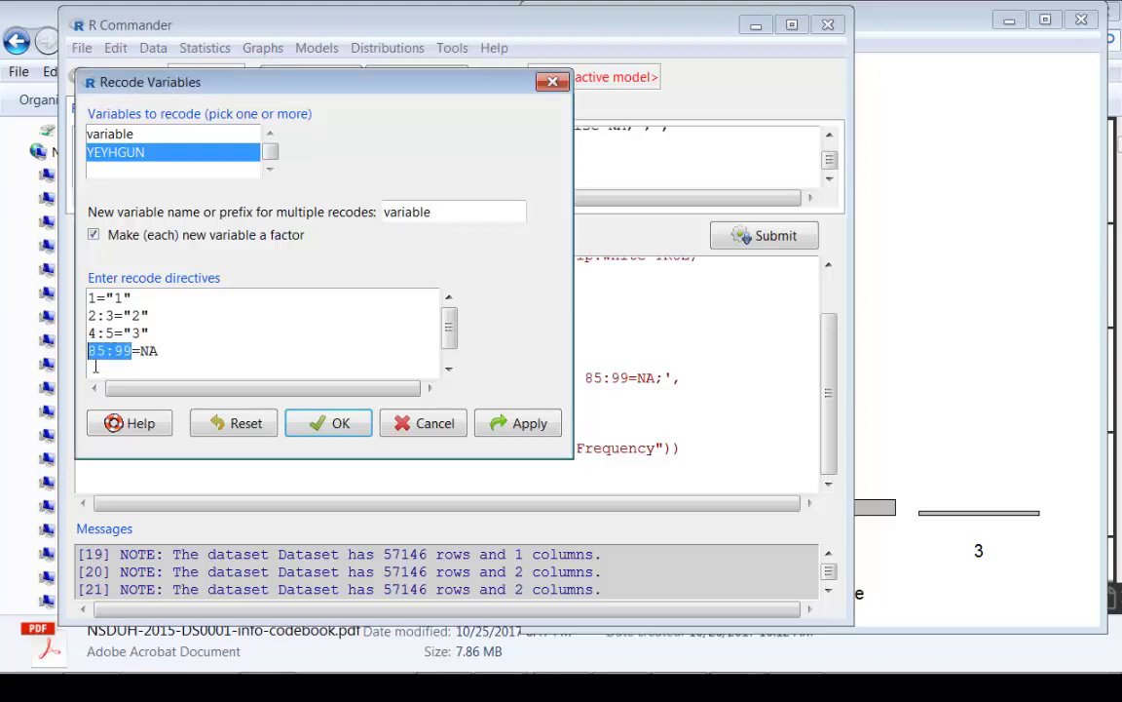
{"action": "type", "text": "else"}
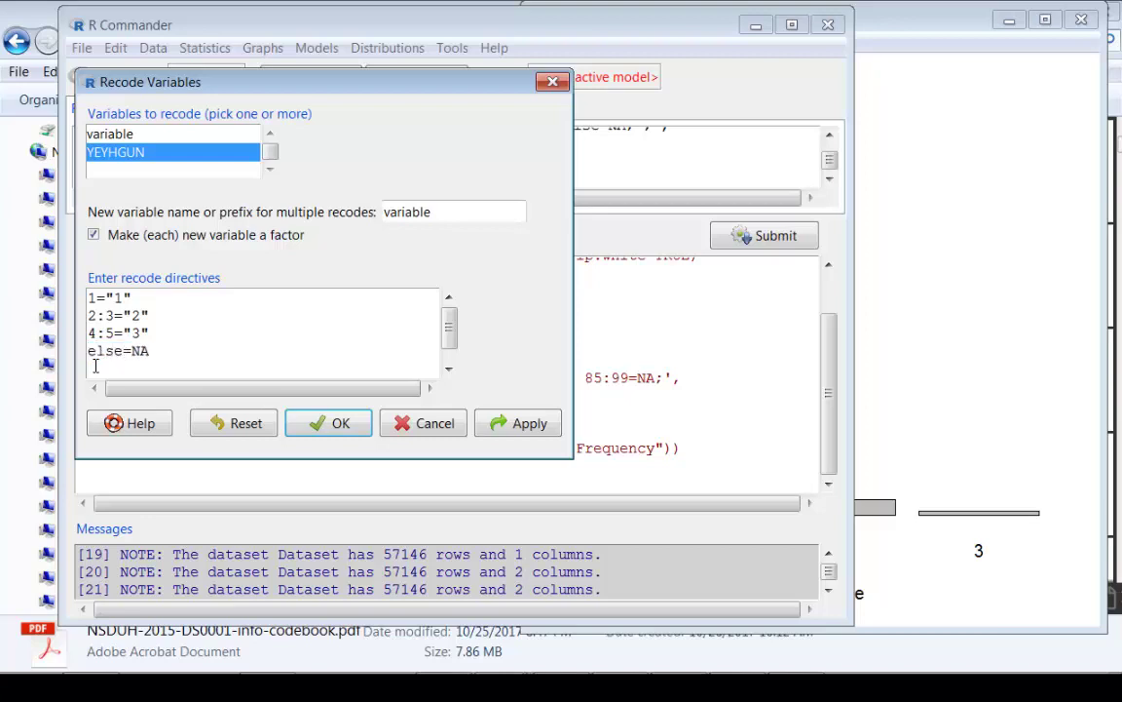